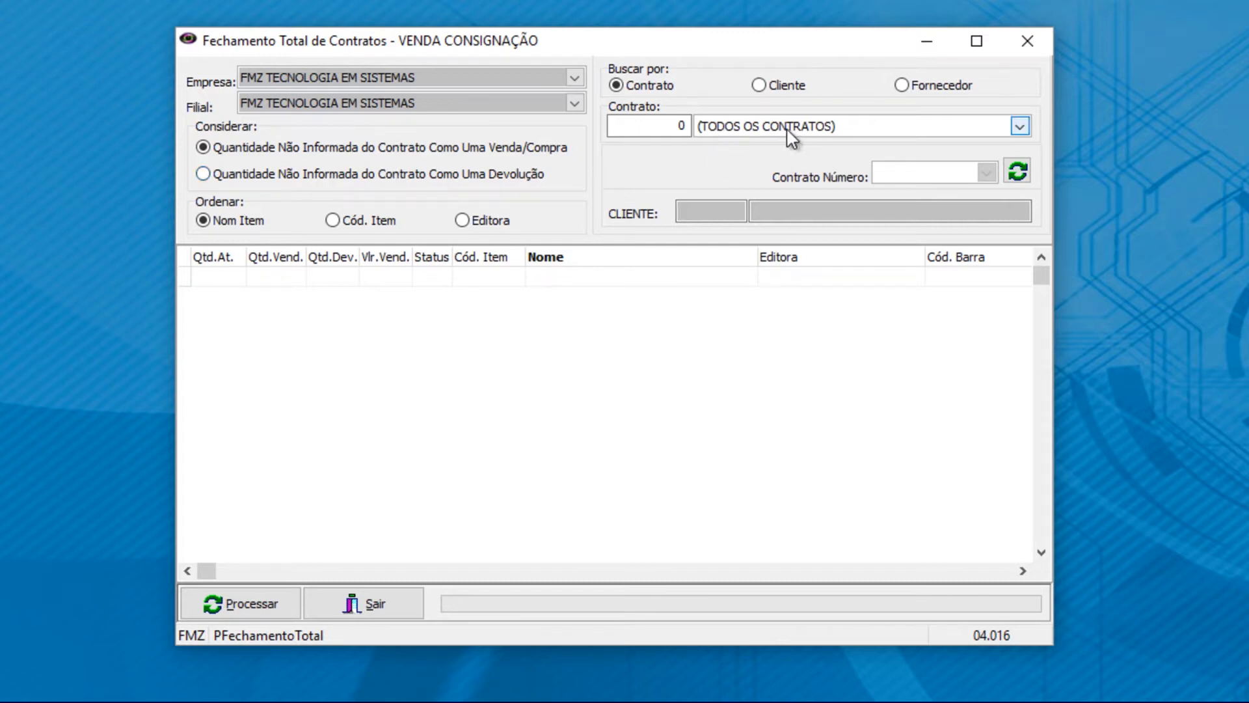
- Load the items of contract 22 and try treating unreported quantities as a return instead of a sale/purchase
{"action": "left_click", "coordinate": [883, 175]}
{"action": "left_click", "coordinate": [887, 234]}
{"action": "left_click", "coordinate": [1018, 173]}
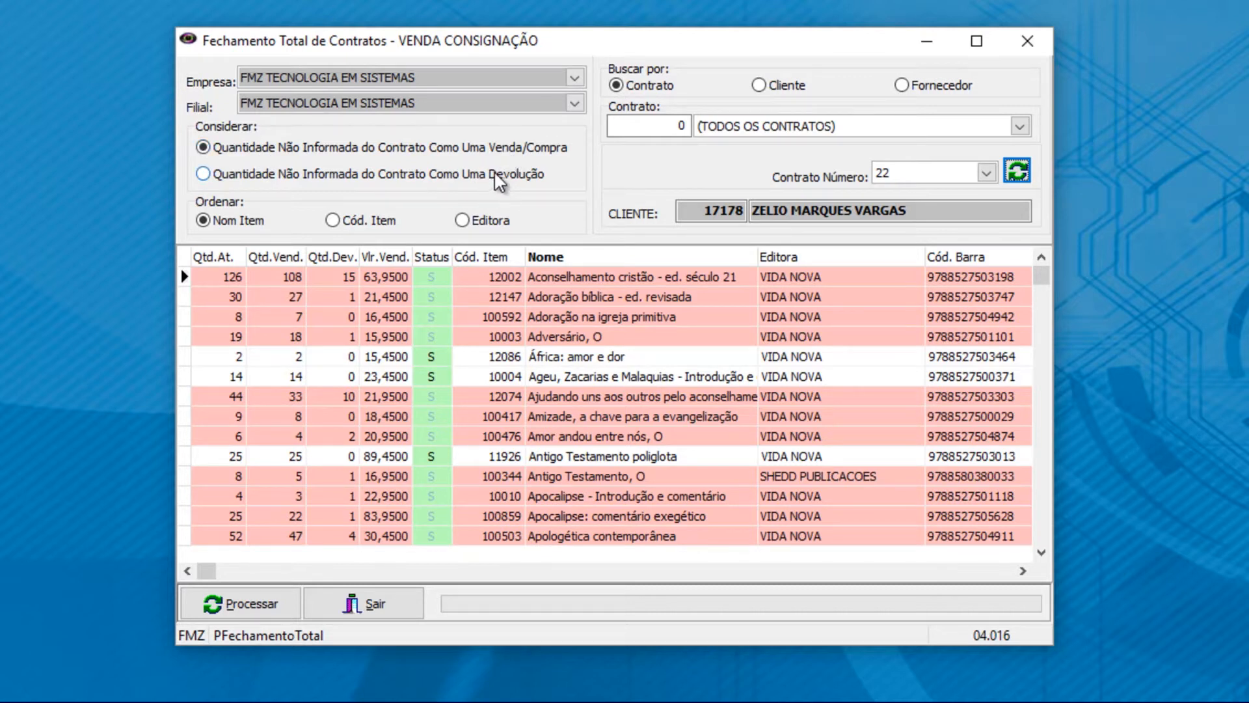
{"action": "left_click", "coordinate": [203, 174]}
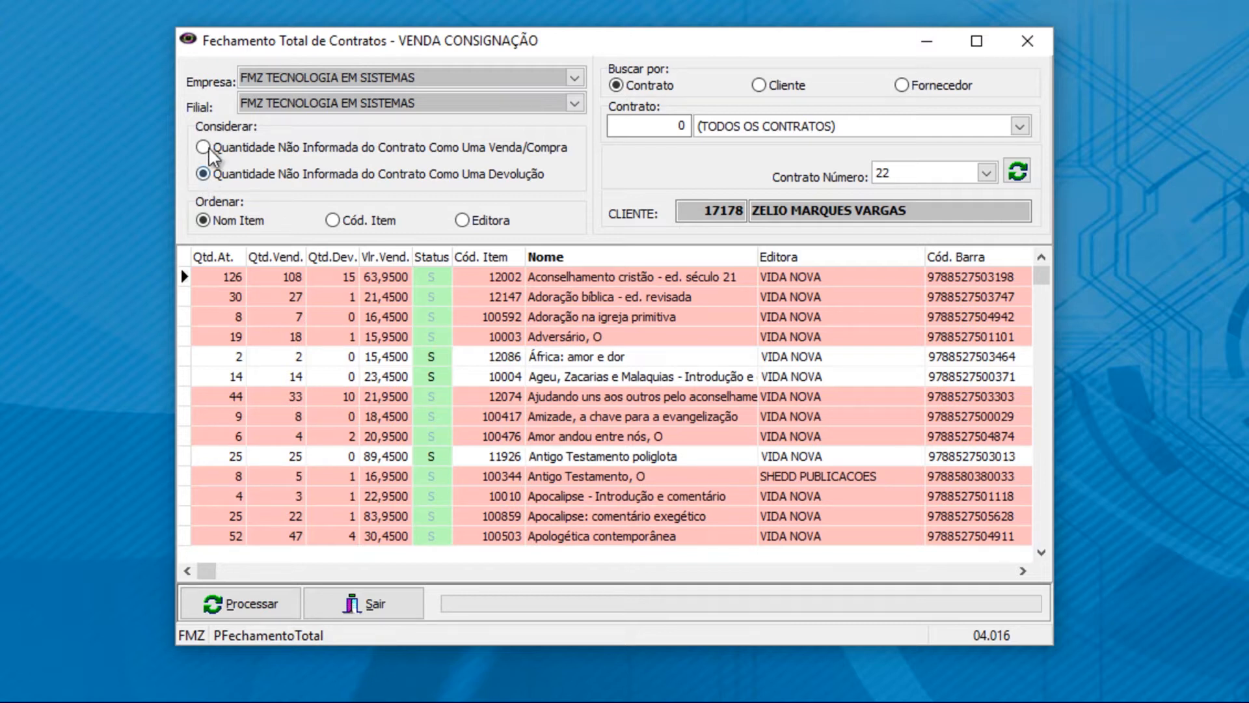
{"action": "left_click", "coordinate": [207, 151]}
- Switch the search to Cliente, find the client by Nome/Fantasia, and select the matching client record in São Paulo
{"action": "left_click", "coordinate": [759, 86]}
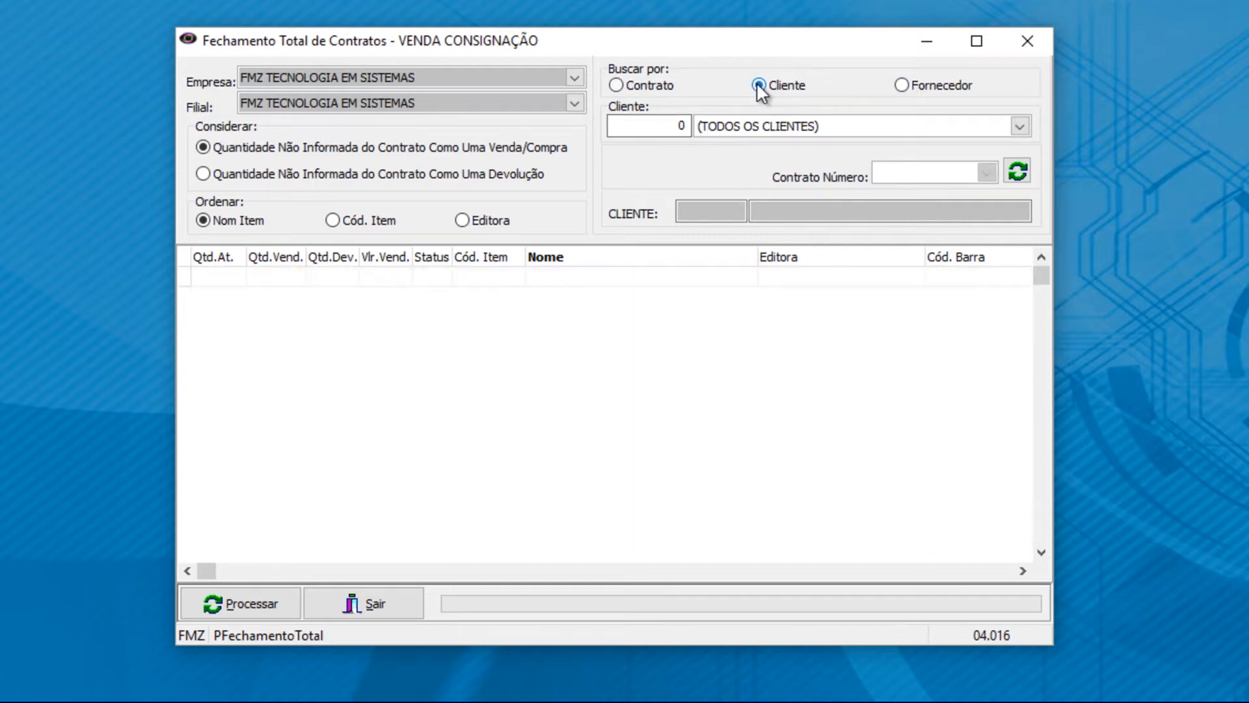
{"action": "left_click", "coordinate": [661, 124]}
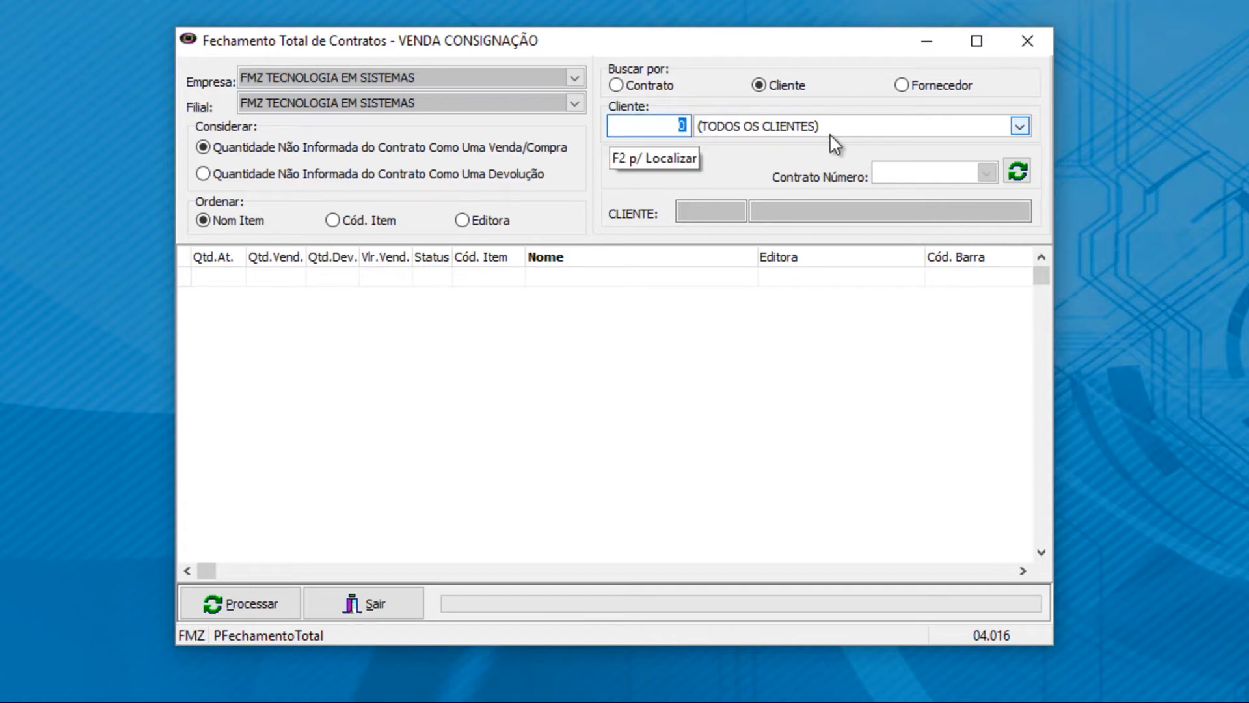
{"action": "key", "text": "F2"}
{"action": "left_click", "coordinate": [309, 176]}
{"action": "left_click", "coordinate": [306, 201]}
{"action": "left_click", "coordinate": [459, 204]}
{"action": "type", "text": "zelio"}
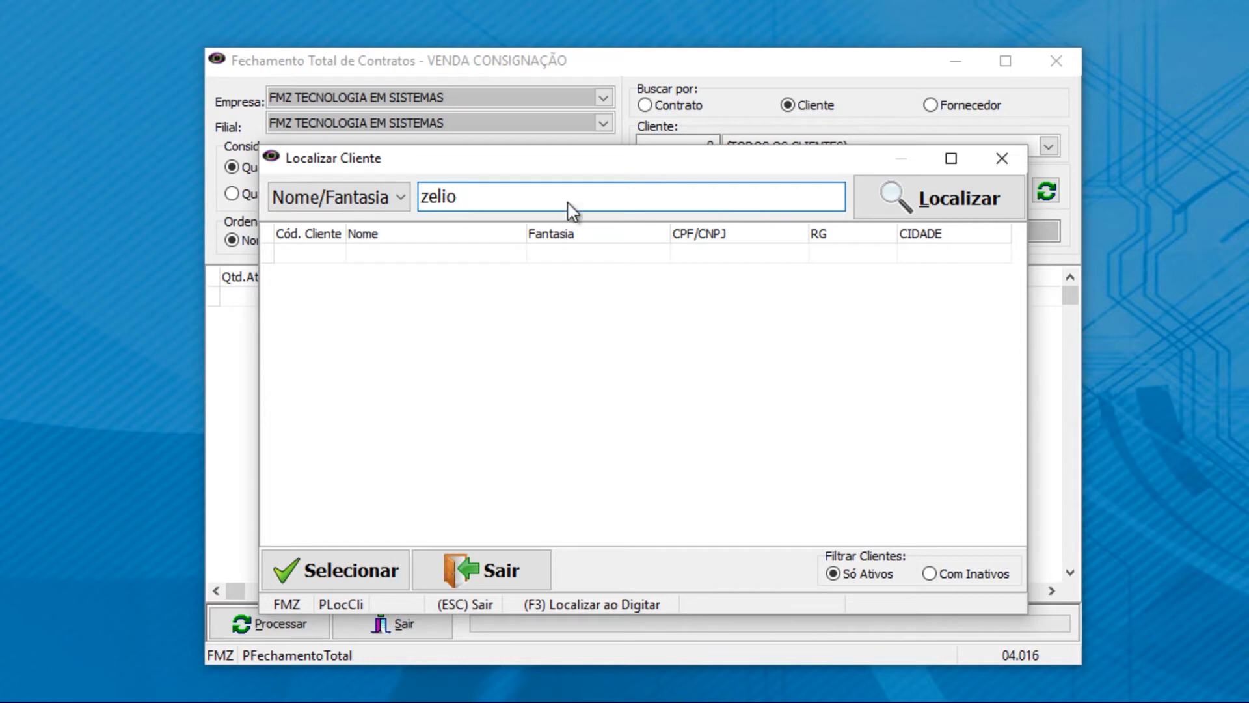
{"action": "left_click", "coordinate": [862, 201]}
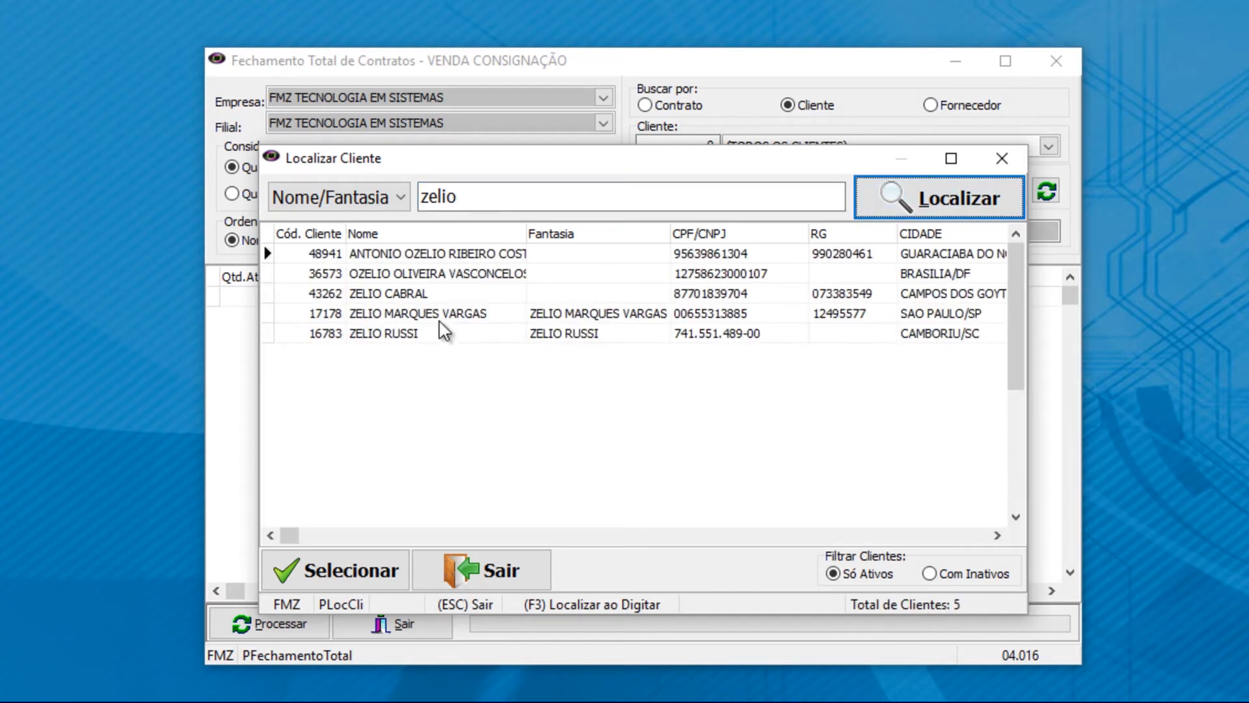
{"action": "left_click", "coordinate": [437, 313]}
{"action": "left_click", "coordinate": [337, 570]}
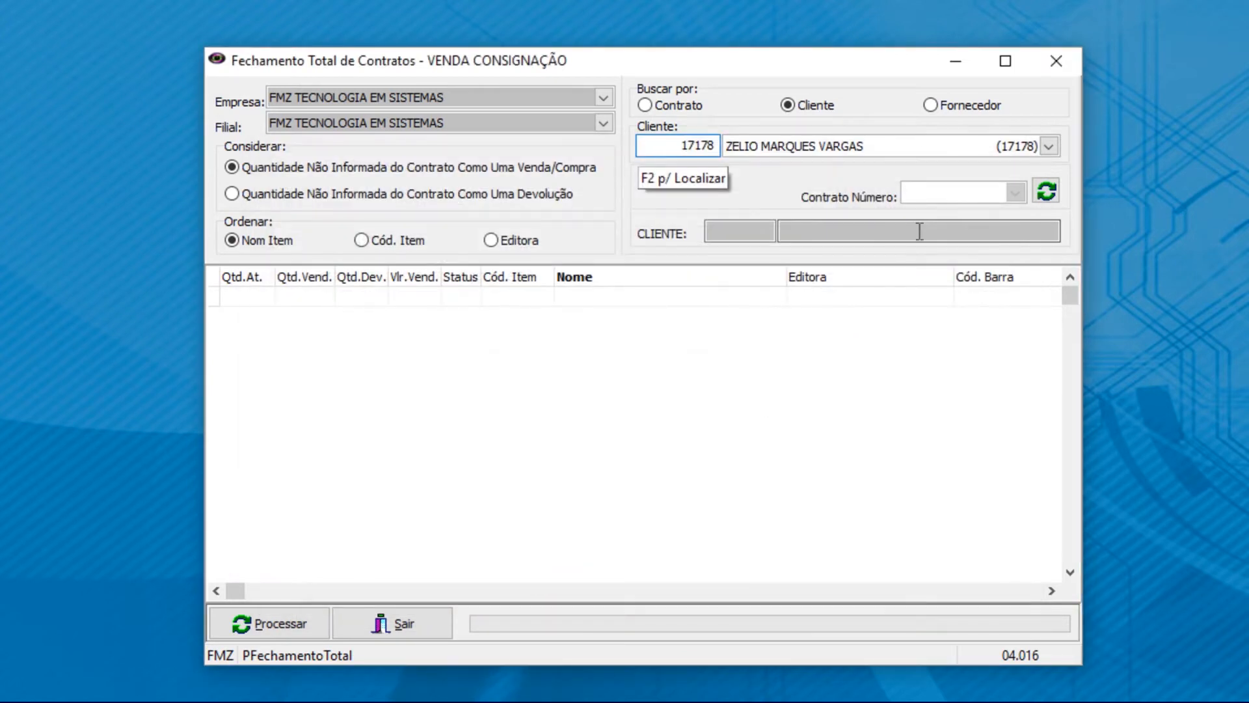
- Choose contract number 22 for the selected client and load its items
{"action": "left_click", "coordinate": [920, 194]}
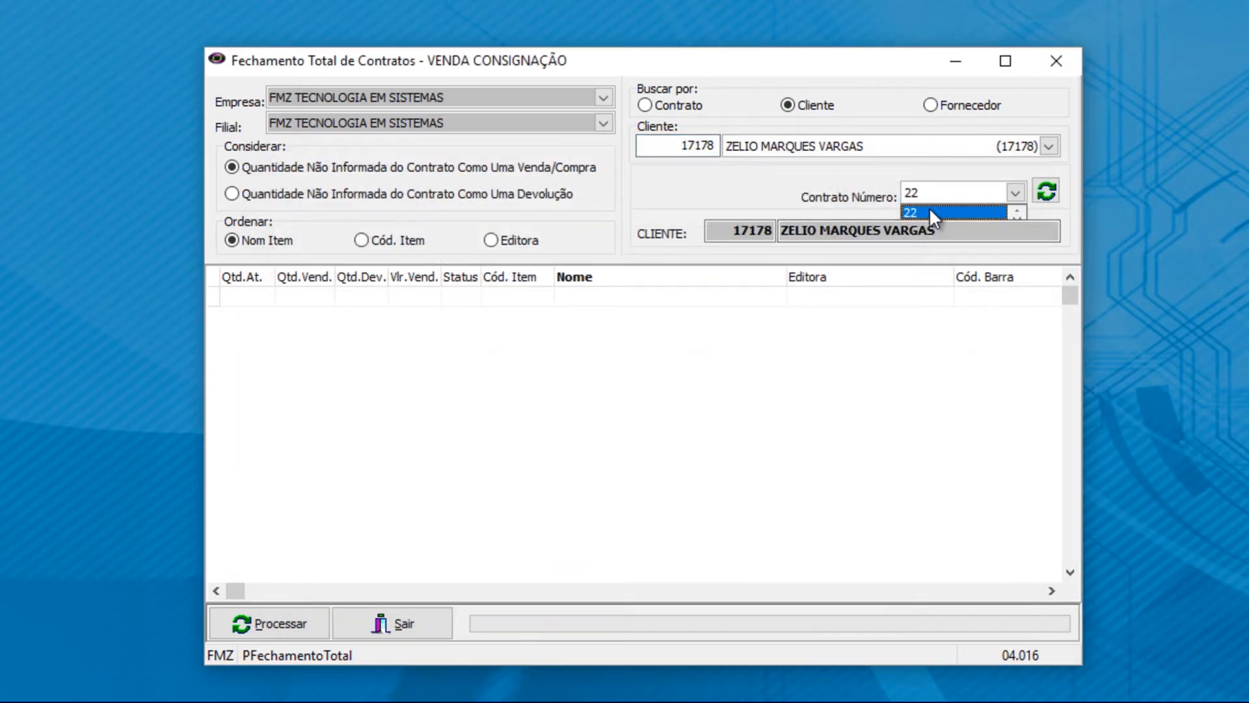
{"action": "left_click", "coordinate": [930, 209]}
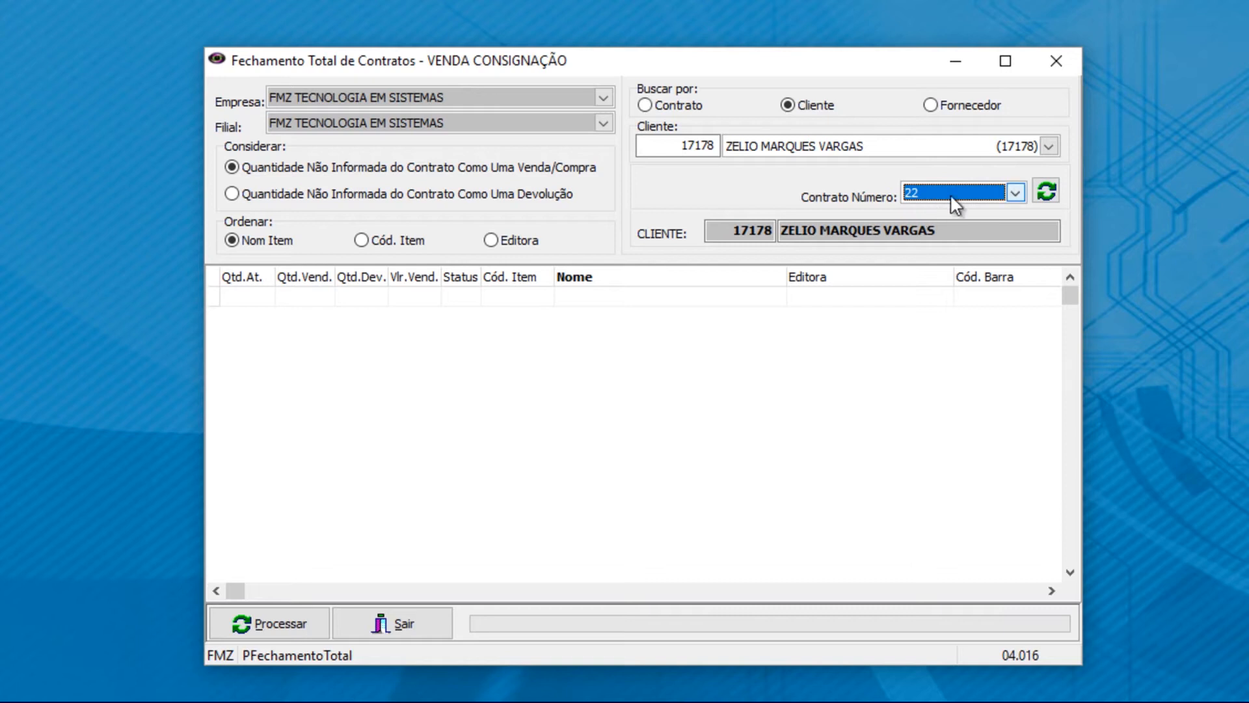
{"action": "left_click", "coordinate": [1015, 193]}
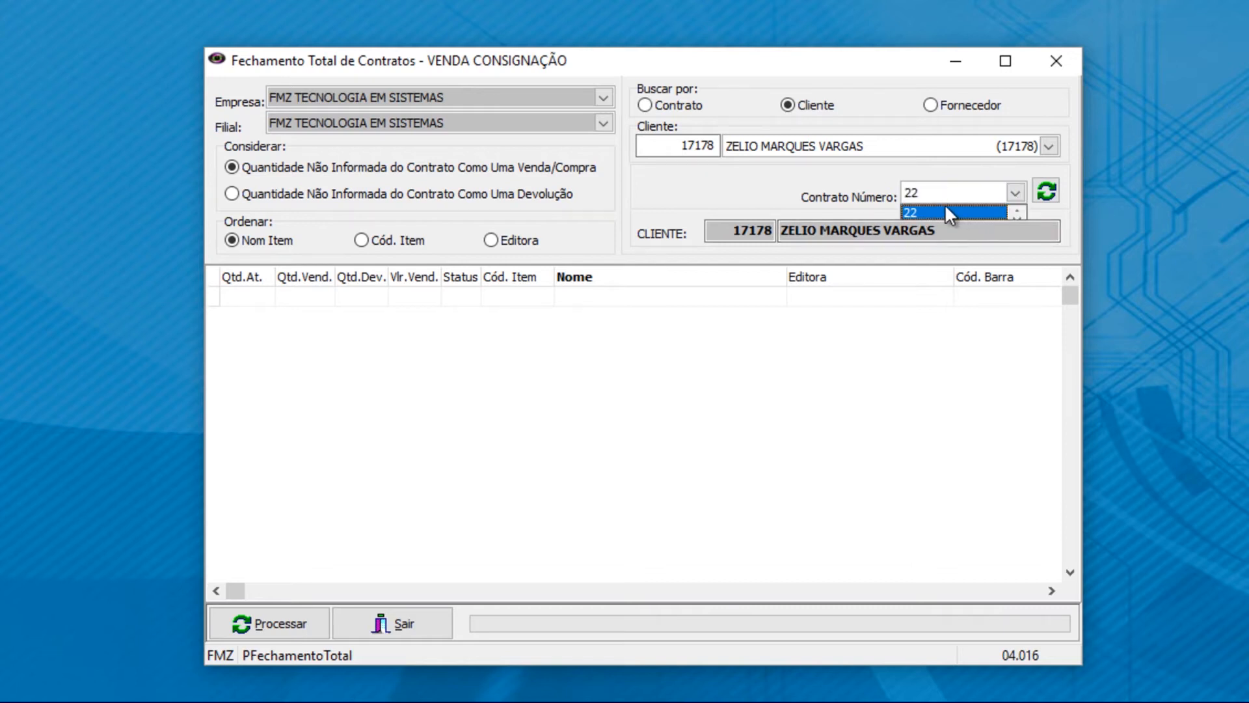
{"action": "left_click", "coordinate": [1048, 199]}
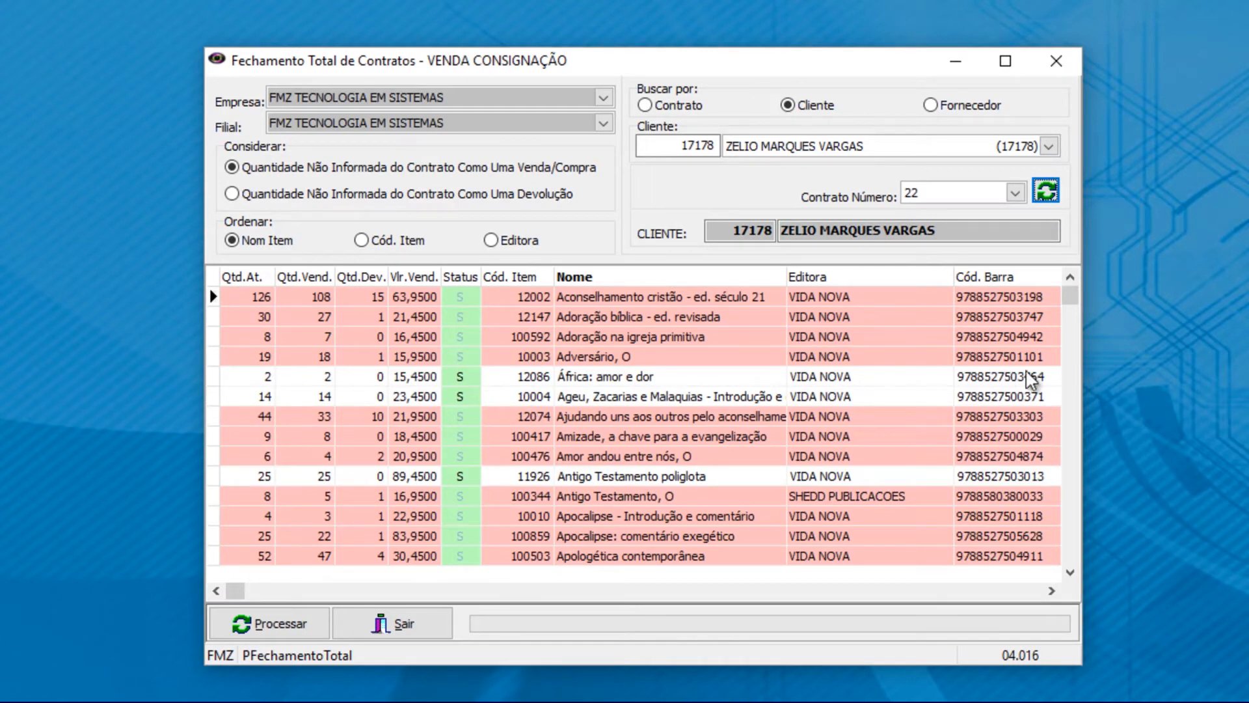
- Examine the contract's item list, checking the Status column and the sold and returned quantities down to the Bíblia A21 Luxo rows
{"action": "left_click", "coordinate": [1071, 573]}
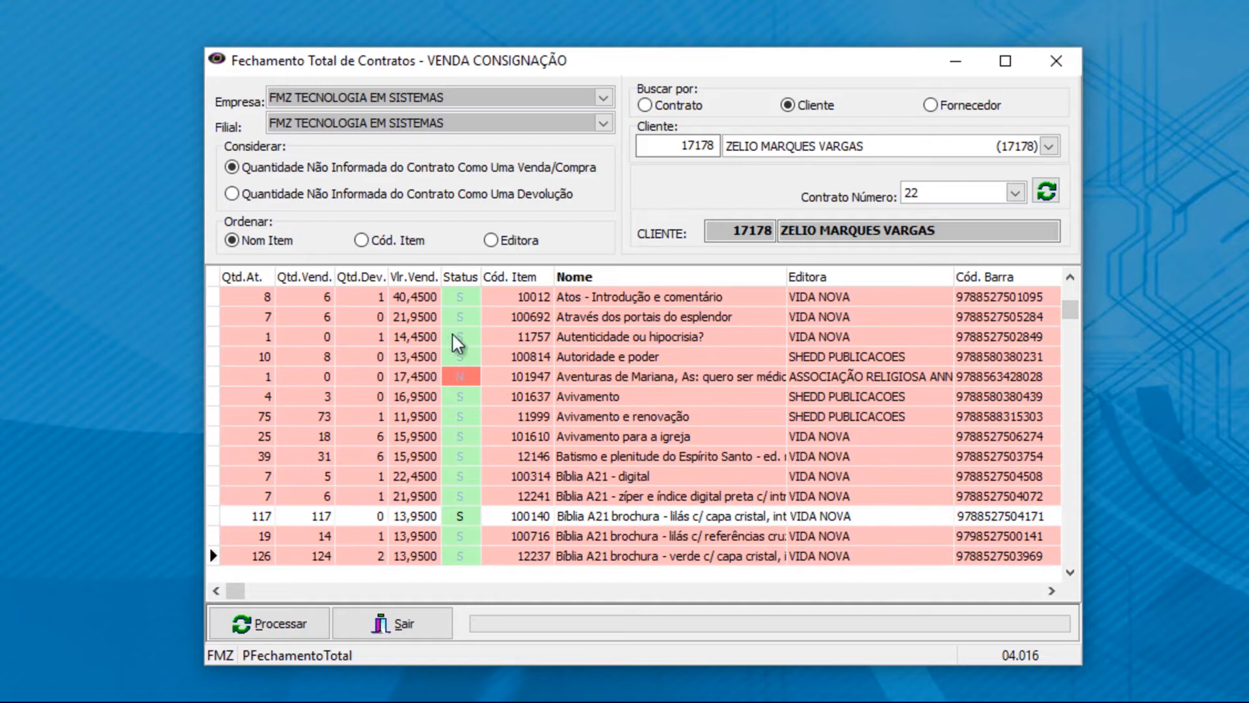
{"action": "left_click", "coordinate": [456, 381]}
{"action": "key", "text": "Down"}
{"action": "key", "text": "Down"}
{"action": "key", "text": "Down"}
{"action": "key", "text": "Down"}
{"action": "key", "text": "Down"}
{"action": "key", "text": "Down"}
{"action": "key", "text": "Down"}
{"action": "key", "text": "Down"}
{"action": "key", "text": "Down"}
{"action": "key", "text": "Down"}
{"action": "key", "text": "Down"}
{"action": "key", "text": "Down"}
{"action": "key", "text": "Down"}
{"action": "key", "text": "Down"}
{"action": "key", "text": "Down"}
{"action": "key", "text": "Down"}
{"action": "key", "text": "Down"}
{"action": "key", "text": "Down"}
{"action": "key", "text": "Down"}
{"action": "key", "text": "Down"}
{"action": "key", "text": "Down"}
{"action": "key", "text": "Down"}
{"action": "key", "text": "Down"}
{"action": "key", "text": "Down"}
{"action": "key", "text": "Down"}
{"action": "key", "text": "Down"}
{"action": "key", "text": "Down"}
{"action": "key", "text": "Down"}
{"action": "key", "text": "Down"}
{"action": "key", "text": "Down"}
{"action": "key", "text": "Down"}
{"action": "key", "text": "Down"}
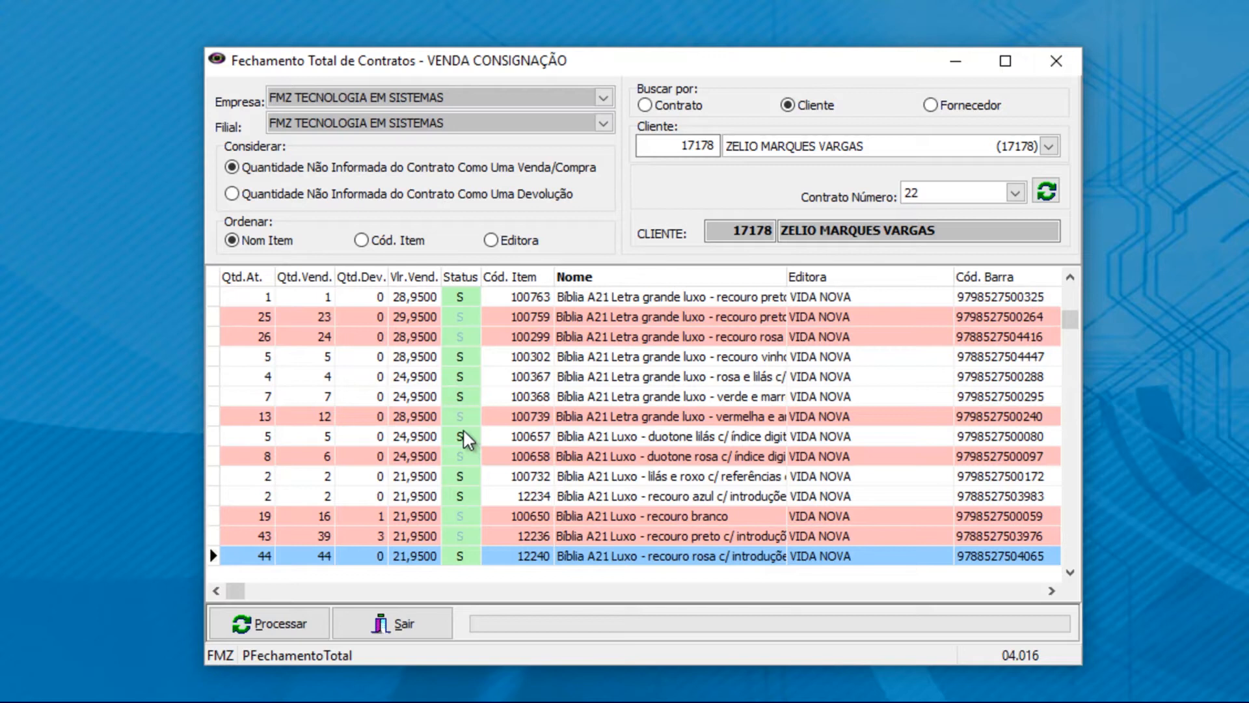
- Process the contract closing despite the unchecked items, and end the conference from the closing divergences list
{"action": "left_click", "coordinate": [306, 628]}
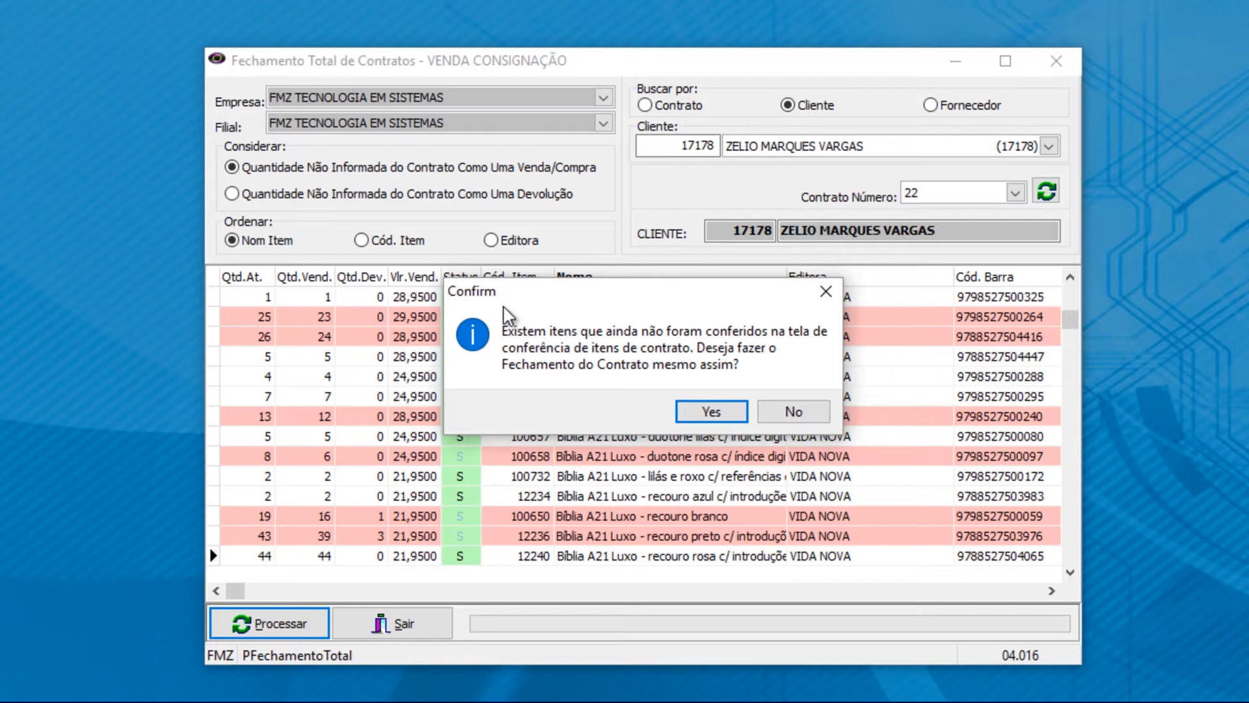
{"action": "left_click", "coordinate": [714, 412]}
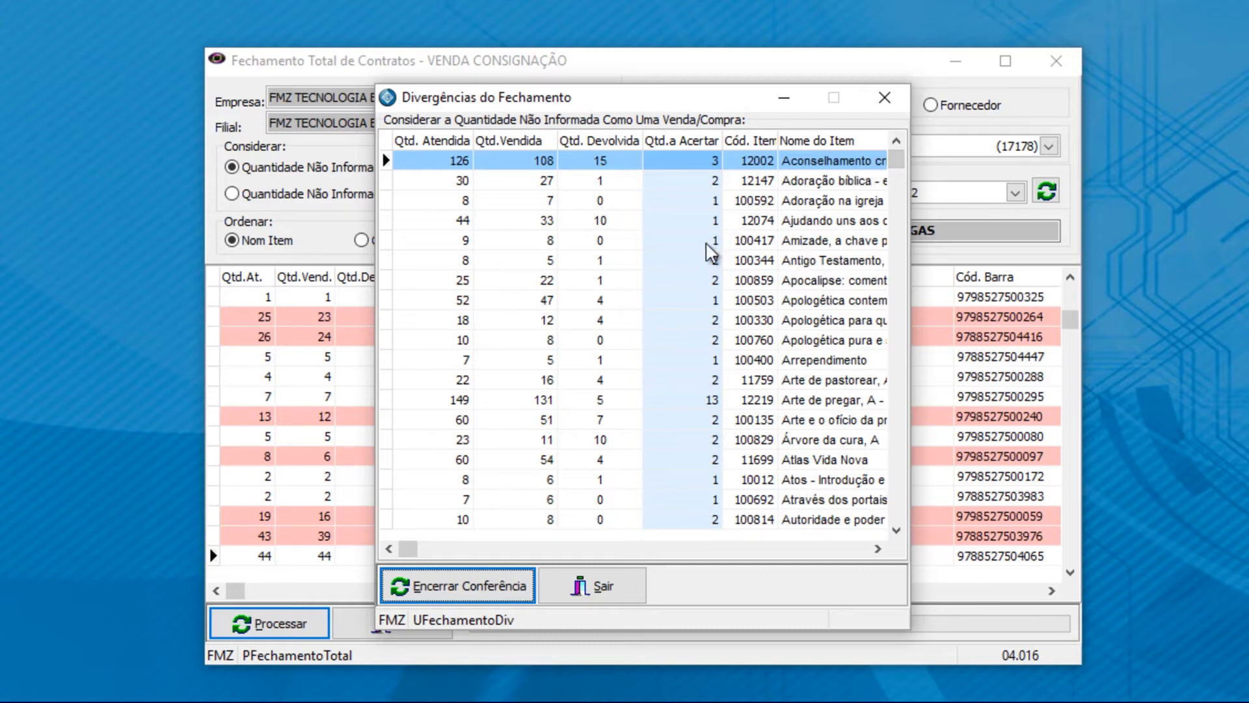
{"action": "left_click", "coordinate": [485, 588]}
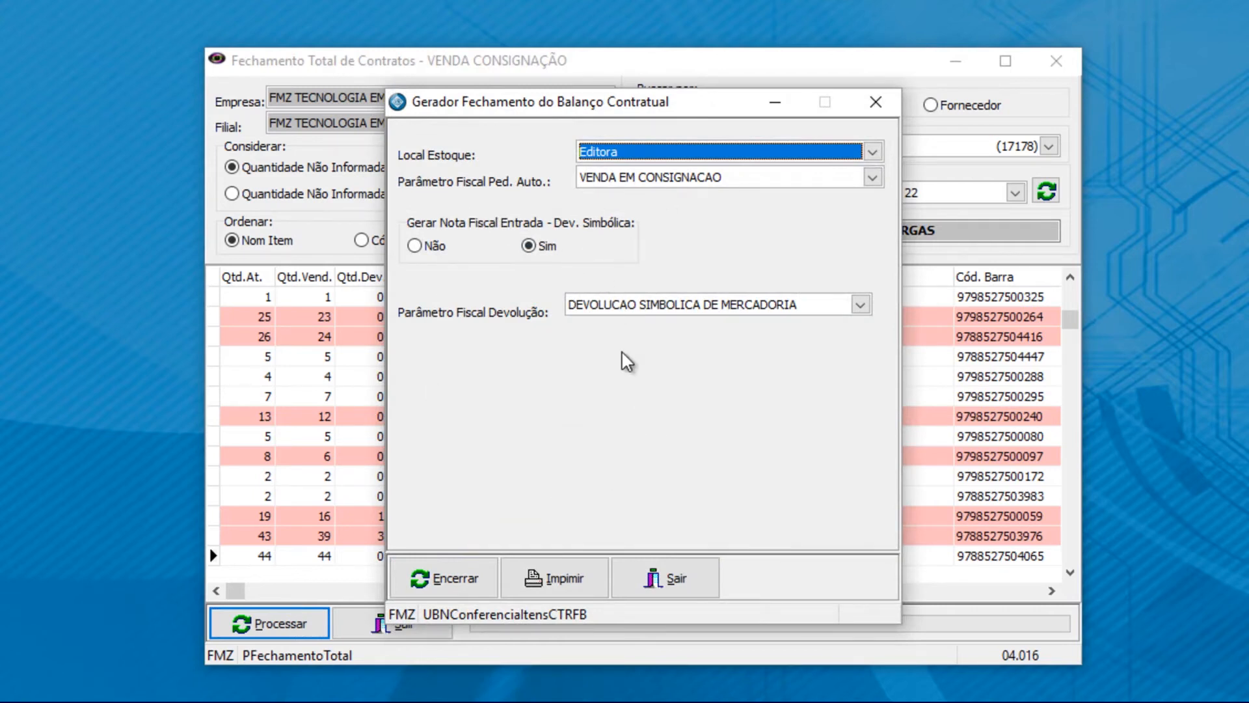
- Preview the conference report of what will be processed, review its item rows, and close the preview
{"action": "left_click", "coordinate": [556, 583]}
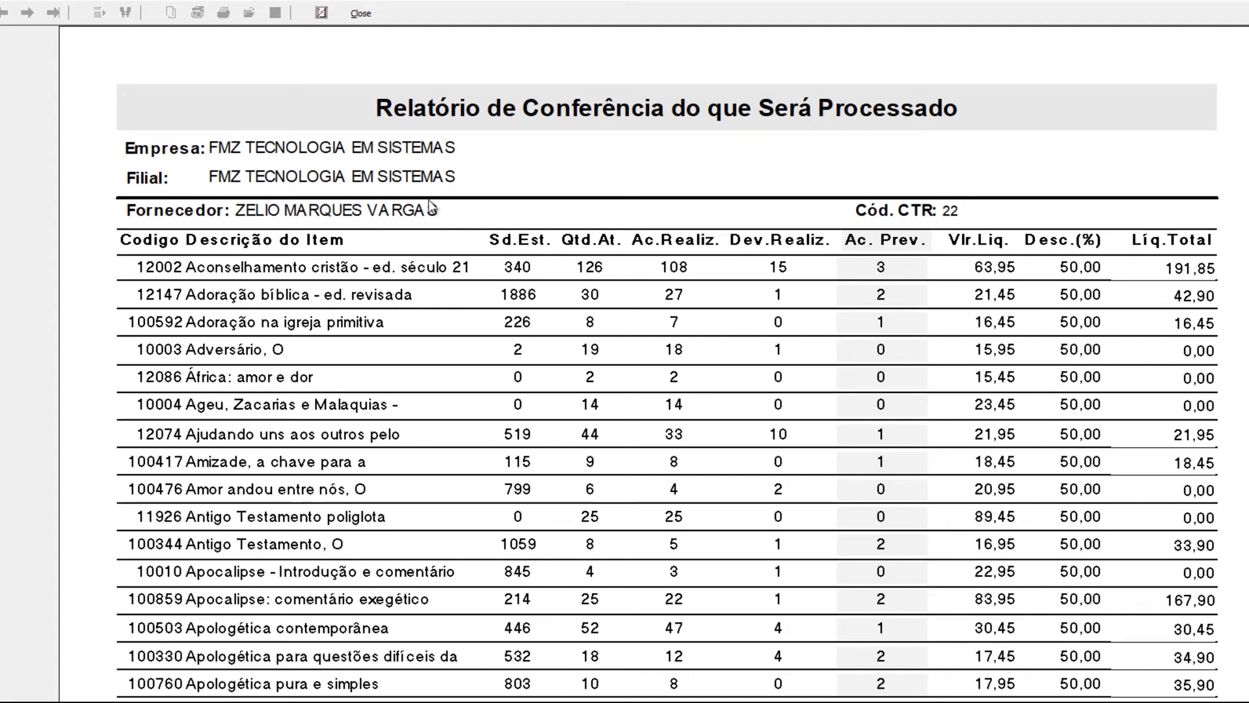
{"action": "scroll", "coordinate": [421, 210], "scroll_direction": "down", "scroll_amount": 1}
{"action": "scroll", "coordinate": [419, 210], "scroll_direction": "down", "scroll_amount": 2}
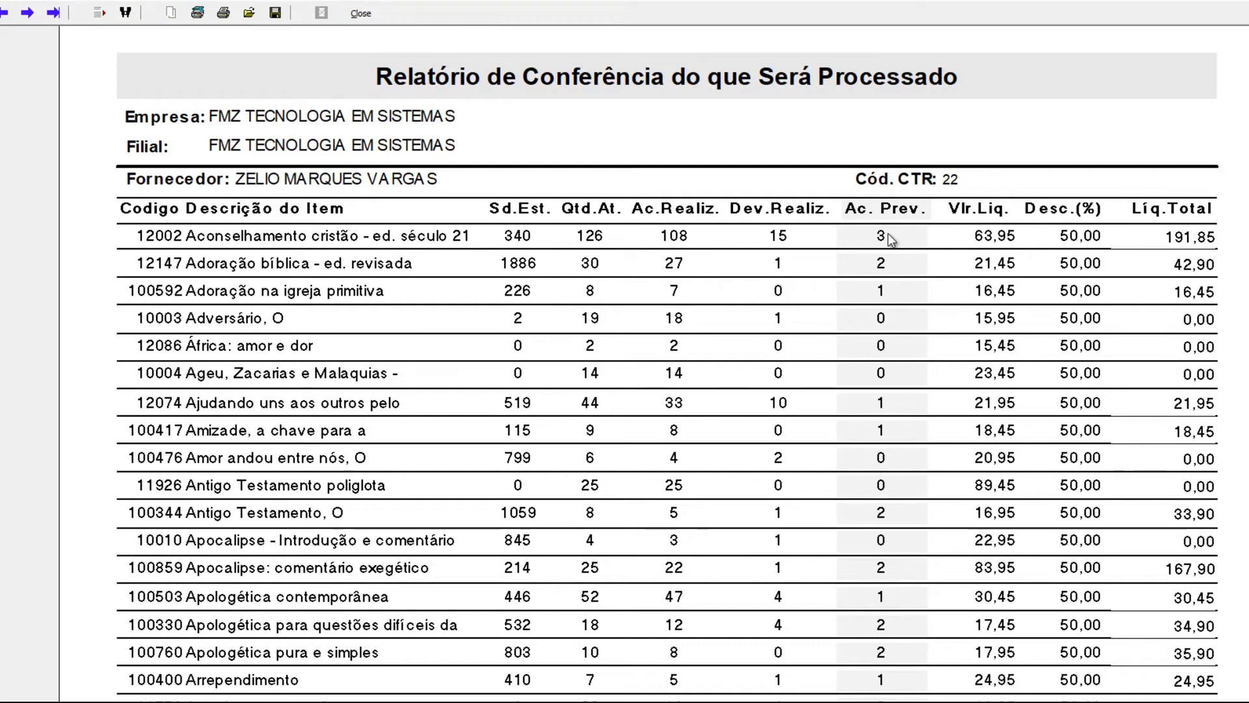
{"action": "scroll", "coordinate": [483, 282], "scroll_direction": "down", "scroll_amount": 3}
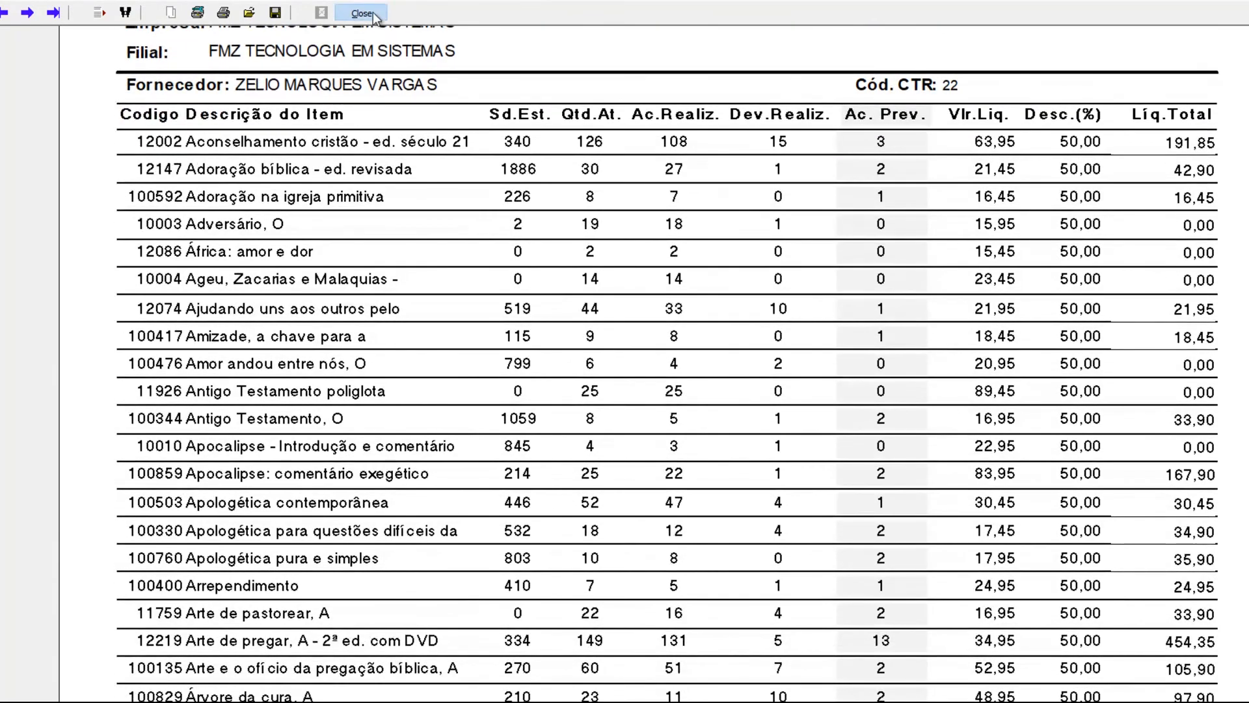
{"action": "left_click", "coordinate": [373, 11]}
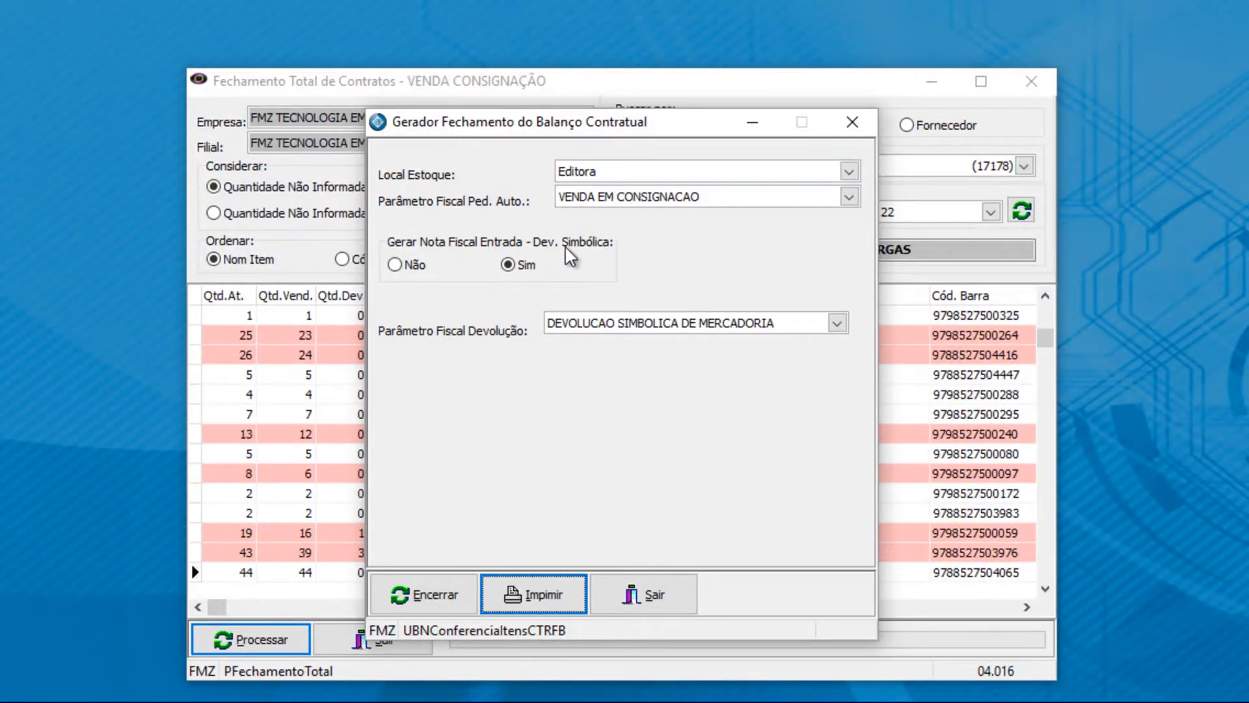
- Try Não for the symbolic return entry invoice, and restore Sim with return fiscal parameter DEVOLUCAO SIMBOLICA DE MERCADORIA
{"action": "left_click", "coordinate": [397, 268]}
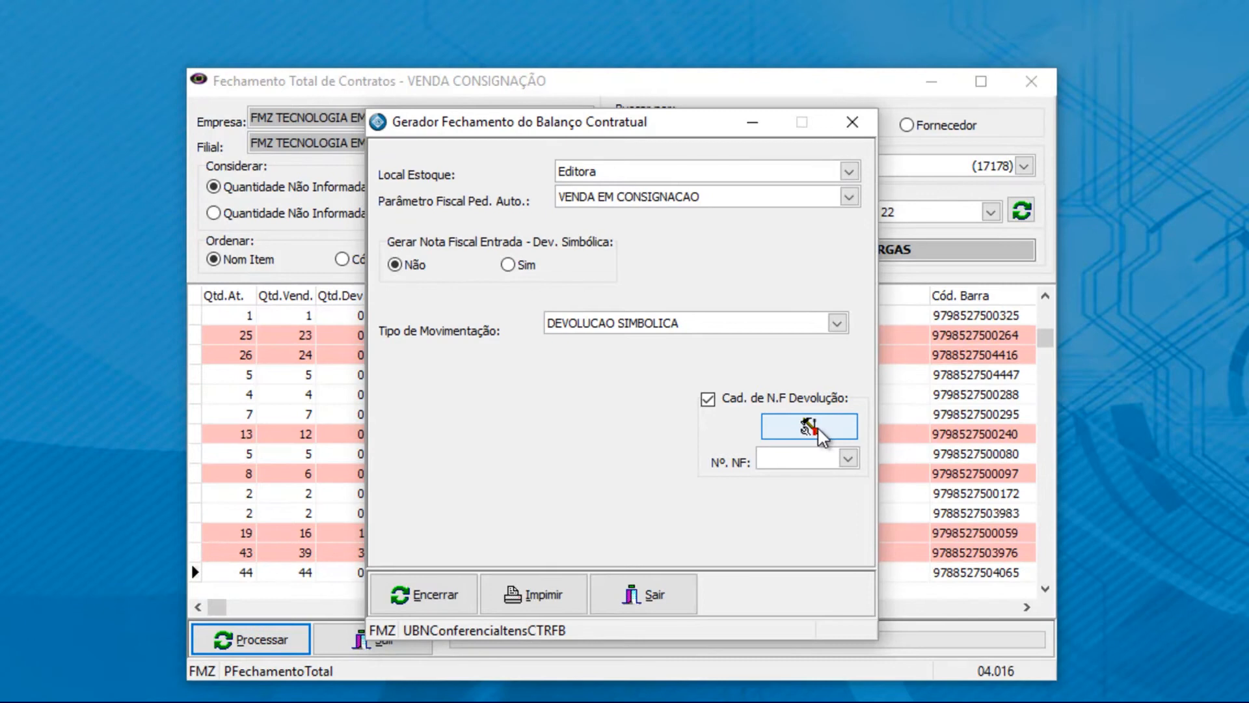
{"action": "left_click", "coordinate": [522, 265]}
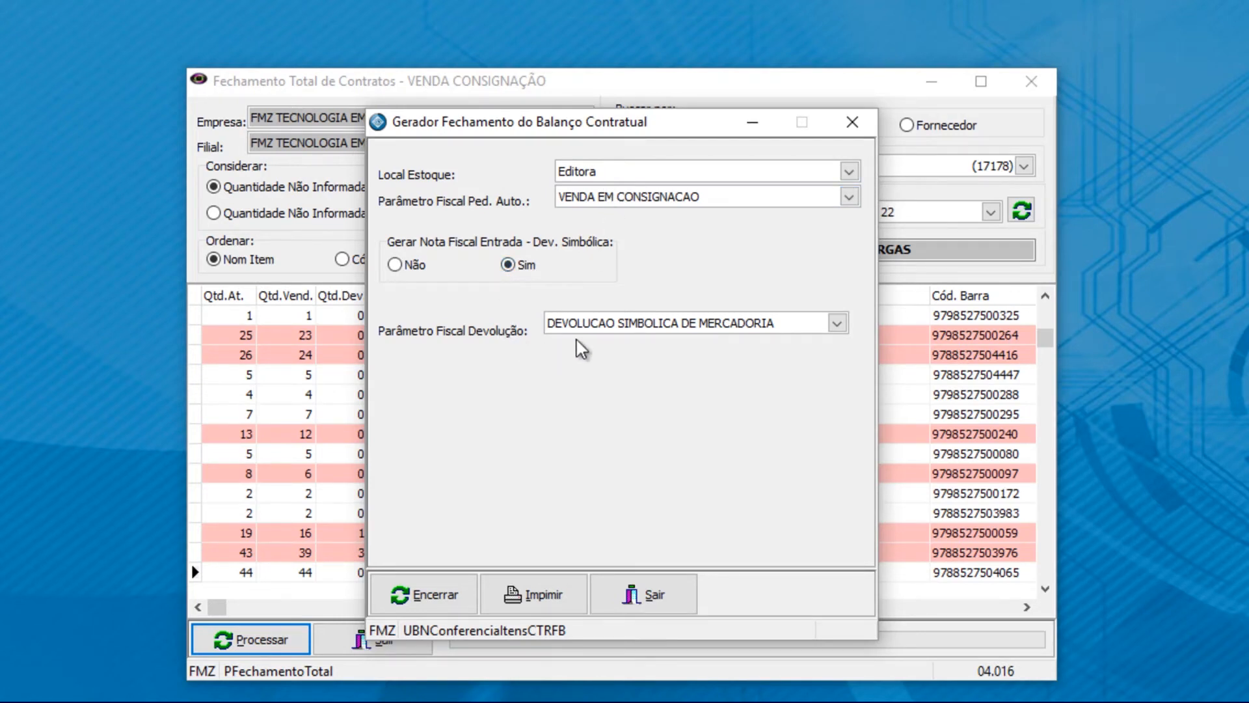
{"action": "left_click", "coordinate": [618, 324]}
{"action": "left_click", "coordinate": [622, 343]}
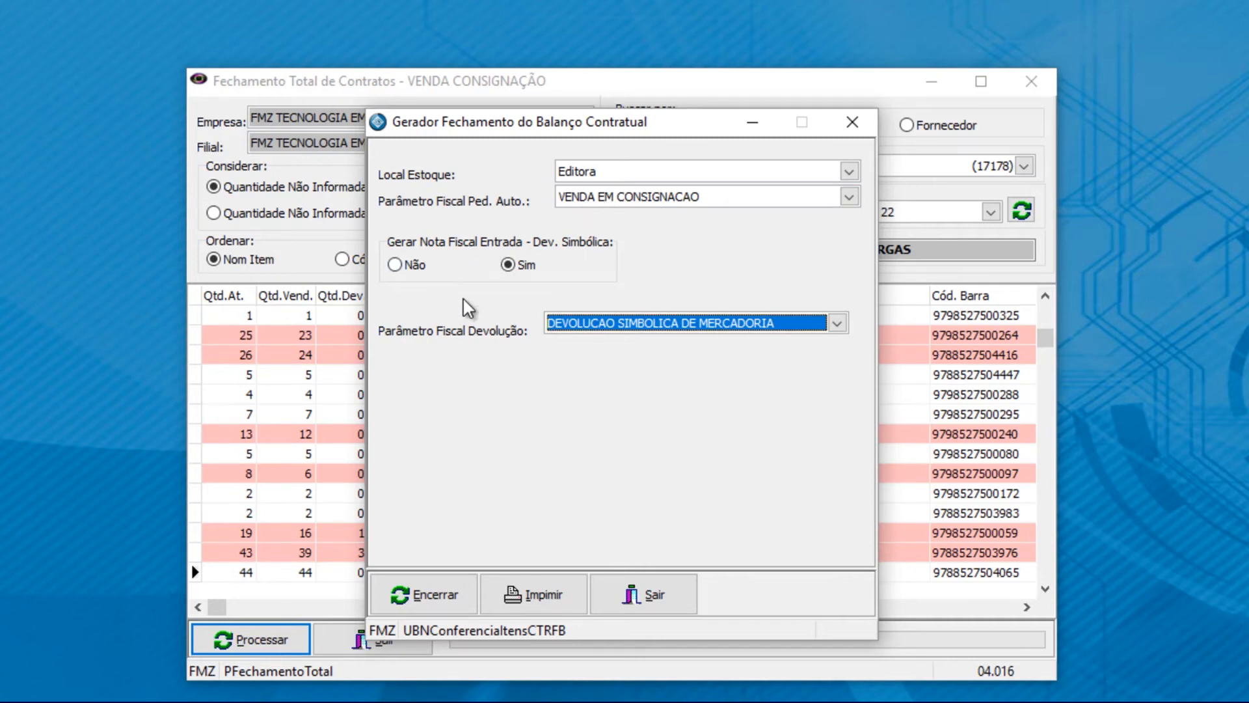
- Close the contract's balance for good, and open the list of contract numbers still available
{"action": "left_click", "coordinate": [472, 576]}
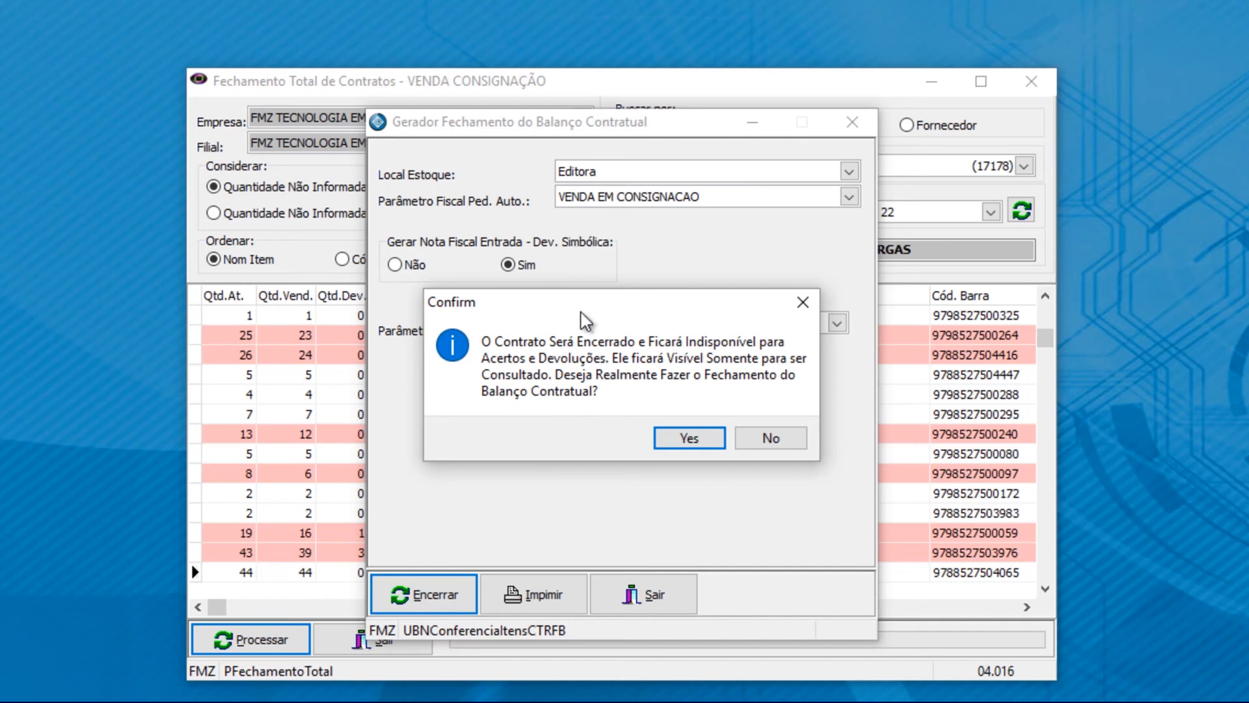
{"action": "left_click", "coordinate": [665, 436]}
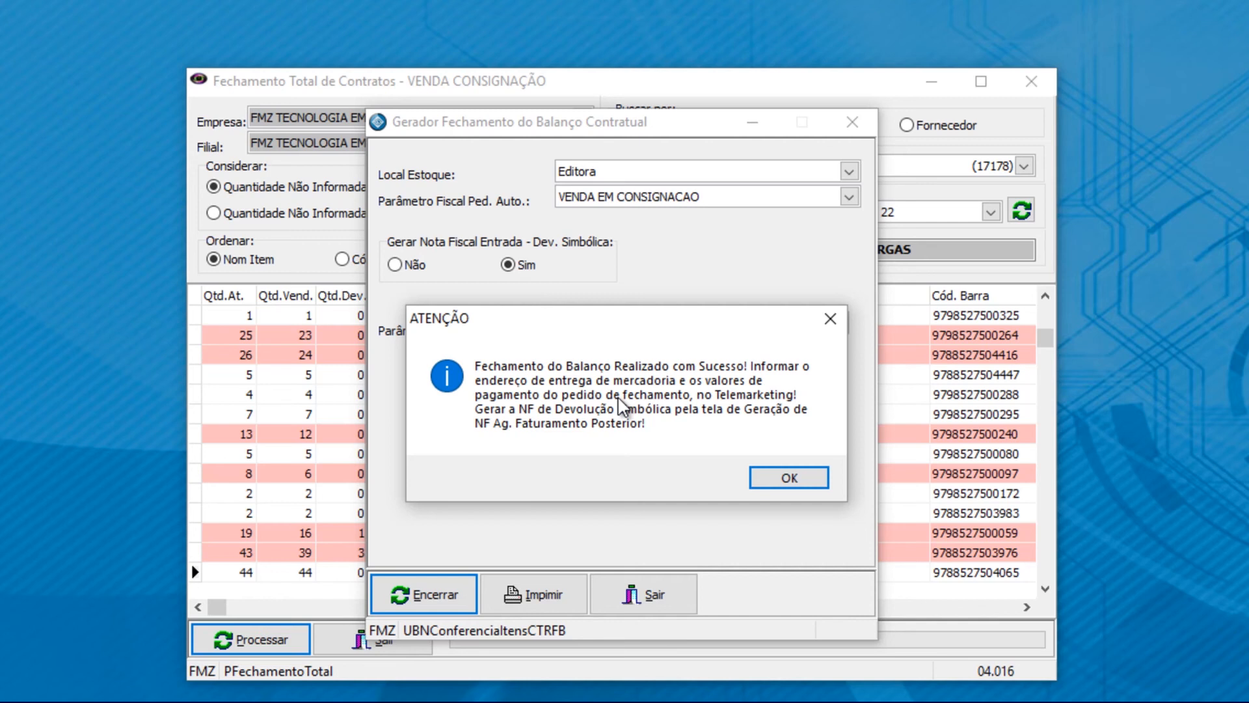
{"action": "left_click", "coordinate": [807, 478]}
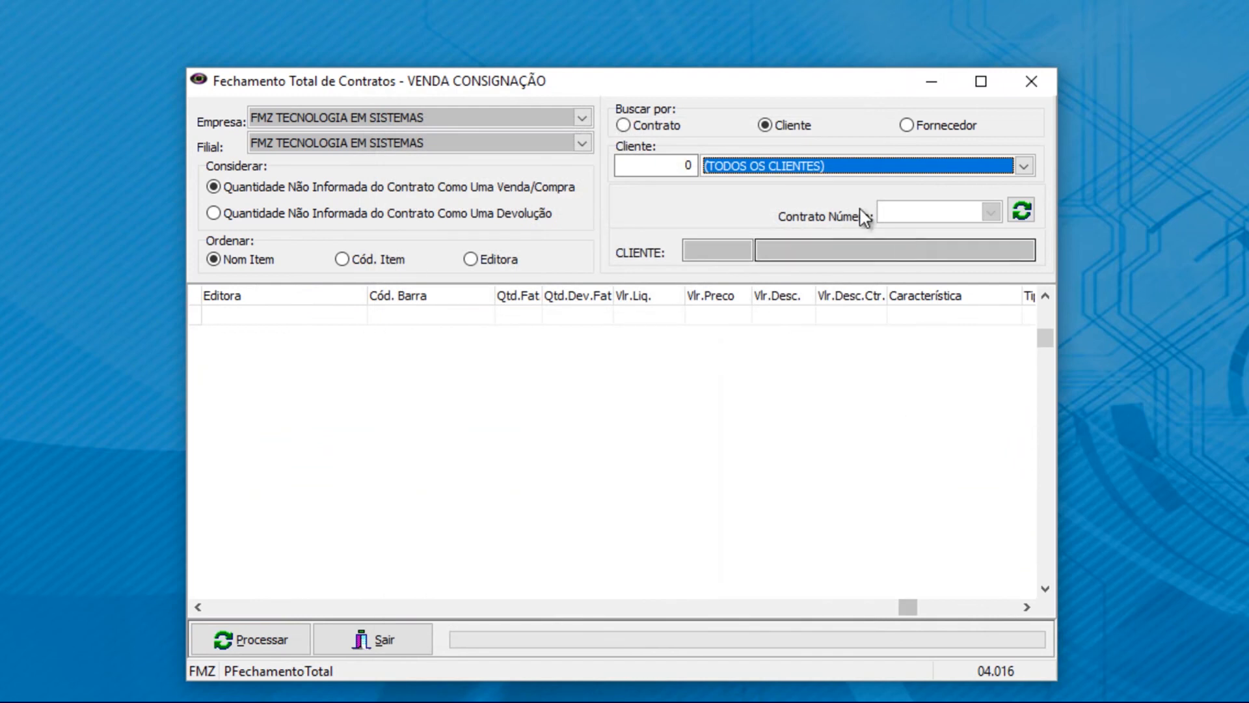
{"action": "left_click", "coordinate": [909, 216]}
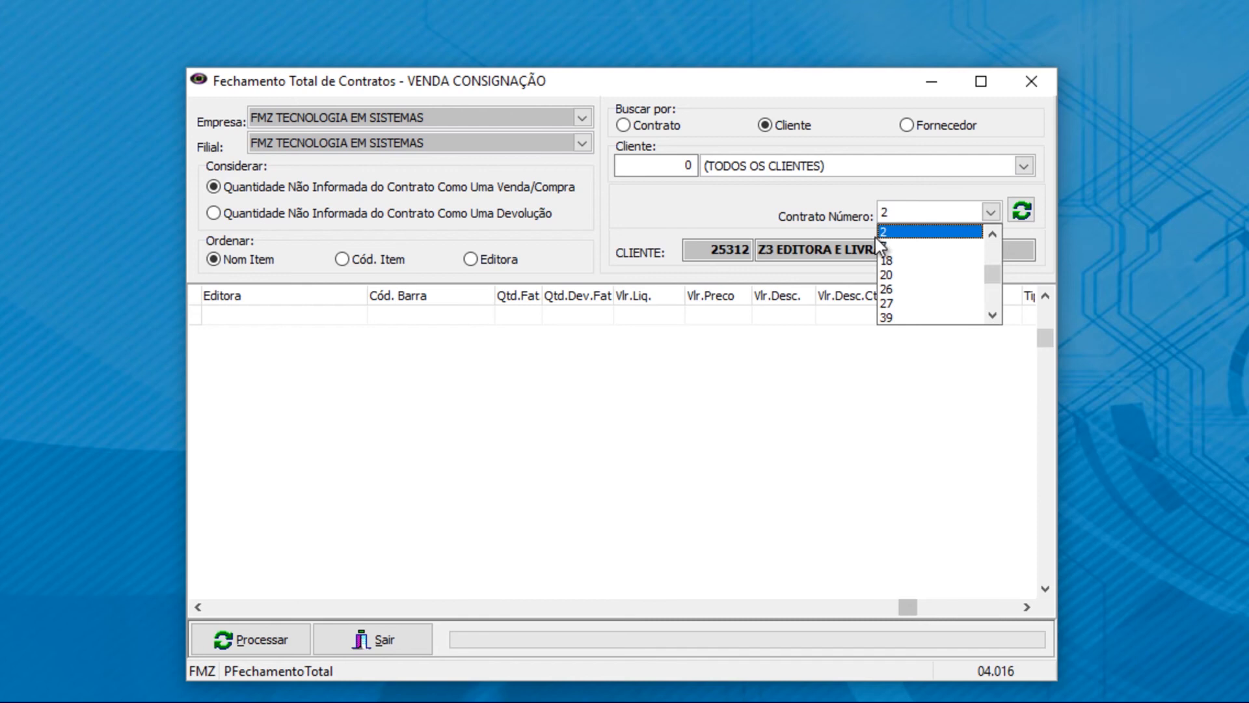